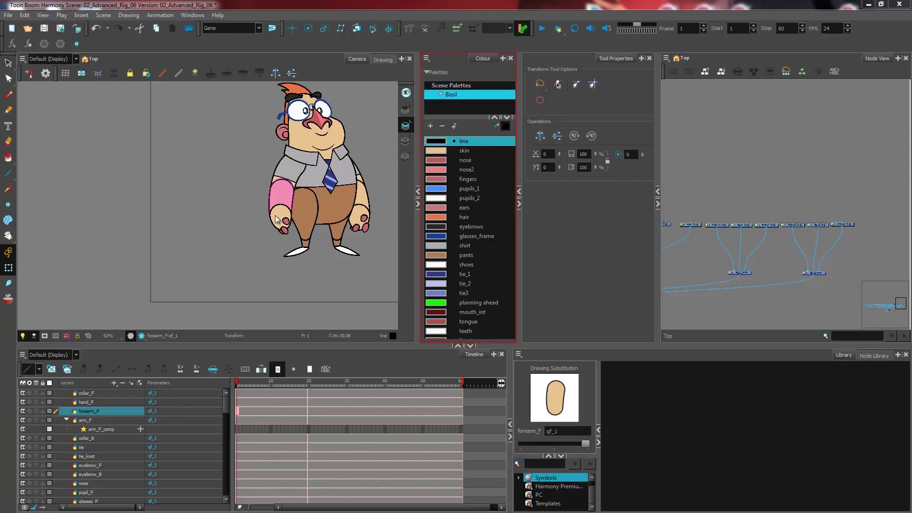
# Select hand_F, switch to the Drawing Pivot tool, zoom in and settle on frame 20.
pyautogui.click(282, 230)
pyautogui.click(8, 204)
pyautogui.press('2')
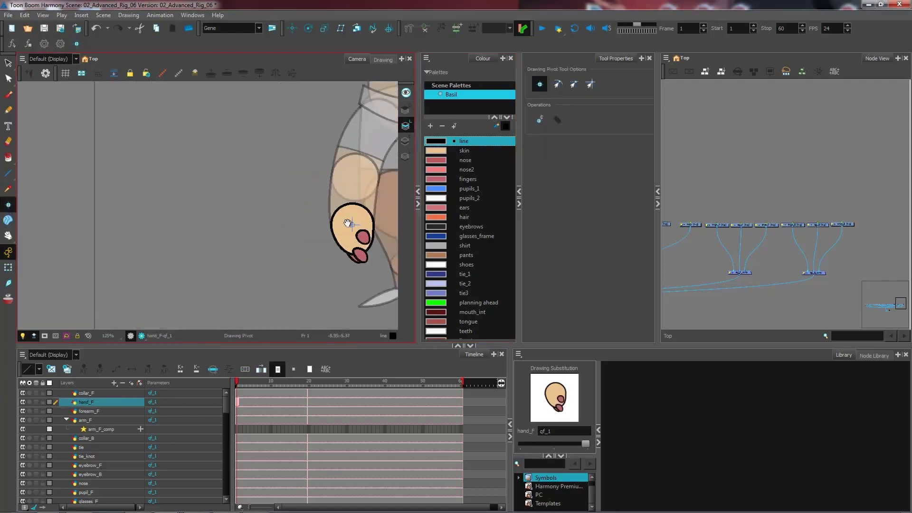
pyautogui.moveTo(347, 223); pyautogui.dragTo(234, 217)
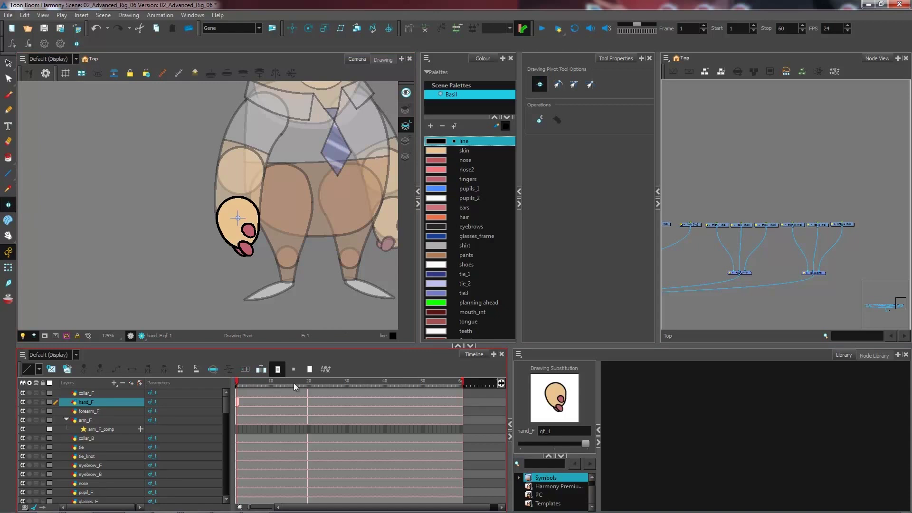
pyautogui.click(313, 383)
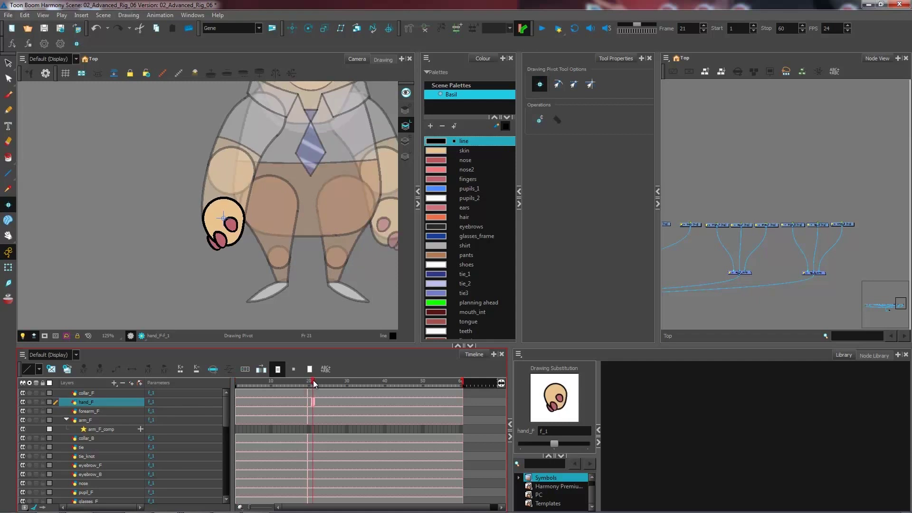
pyautogui.moveTo(313, 383)
pyautogui.mouseDown()
pyautogui.moveTo(301, 380)
pyautogui.moveTo(309, 377)
pyautogui.mouseUp()
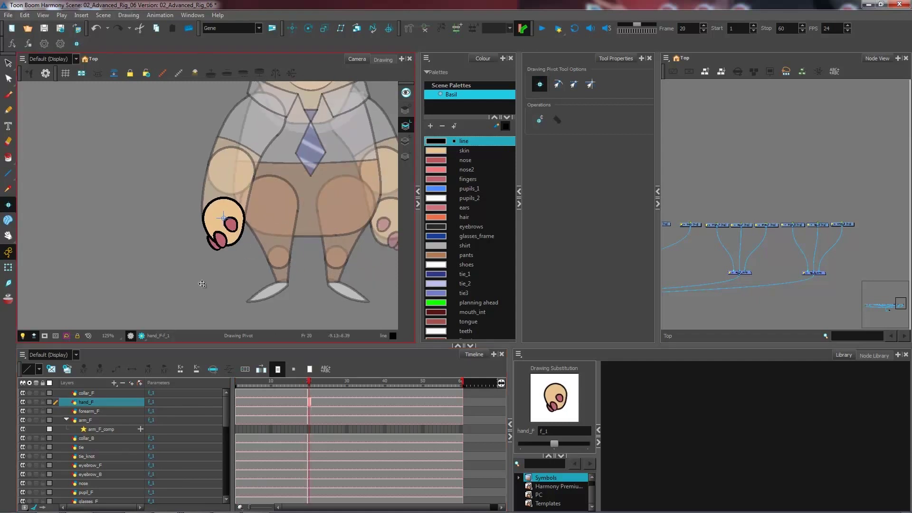
# With the Transform tool, select the front thigh, front shin and back thigh drawings, then deselect.
pyautogui.click(8, 267)
pyautogui.click(283, 237)
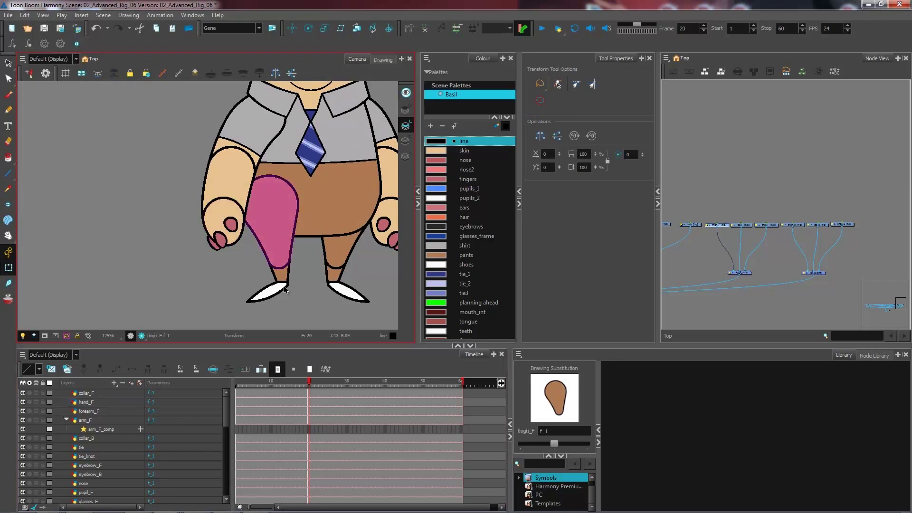
pyautogui.click(284, 281)
pyautogui.click(337, 240)
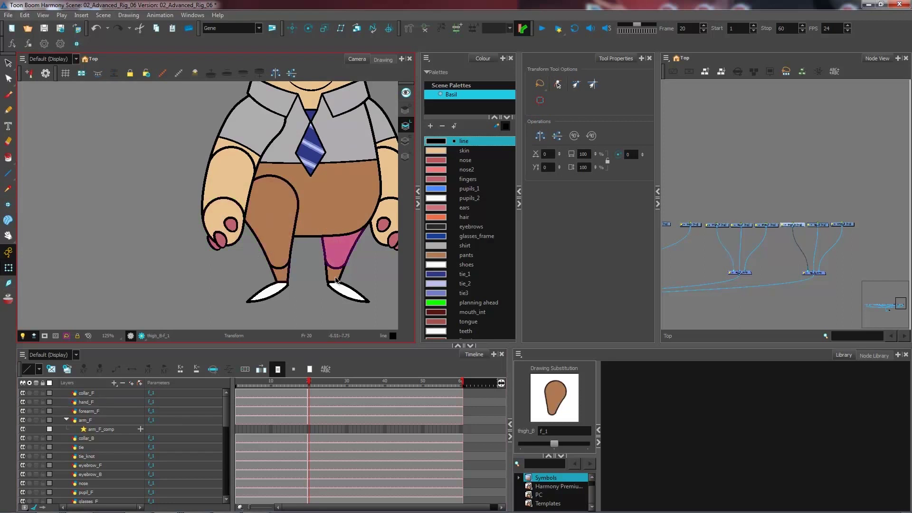
pyautogui.click(762, 192)
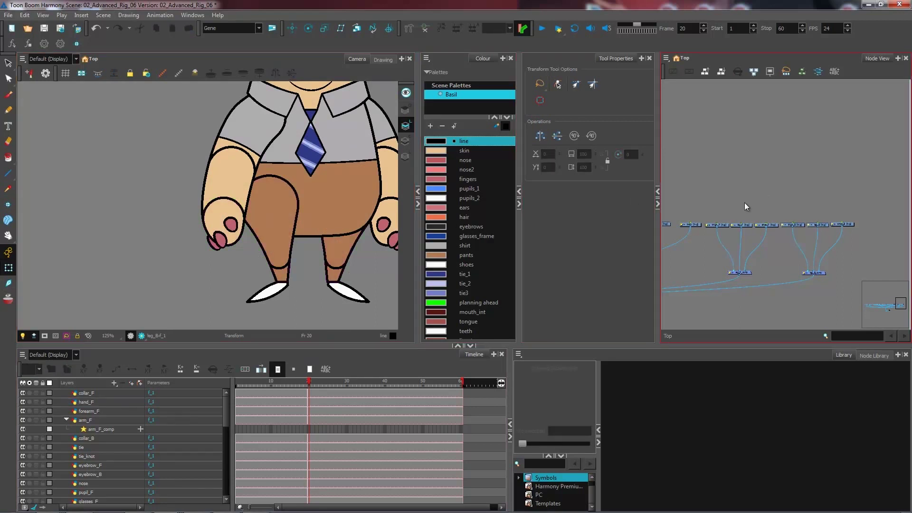
pyautogui.moveTo(712, 205); pyautogui.dragTo(845, 209)
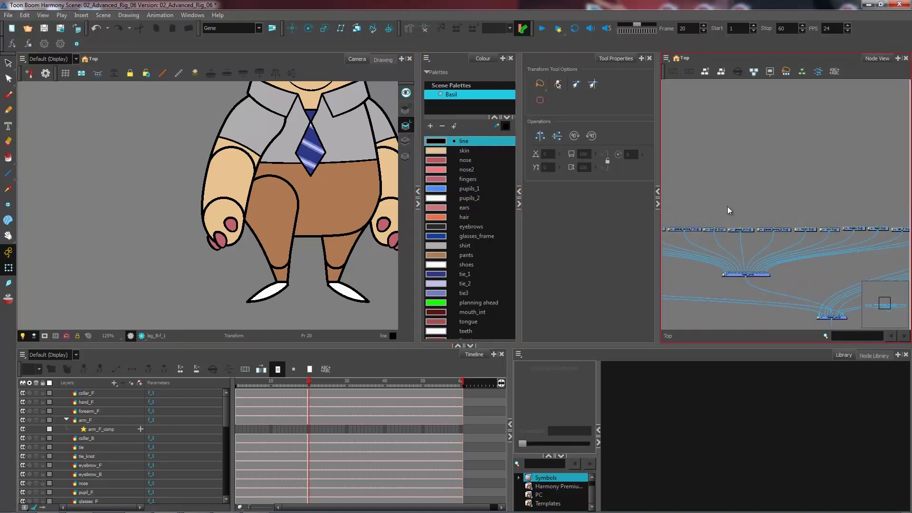
pyautogui.press('2')
pyautogui.press('2')
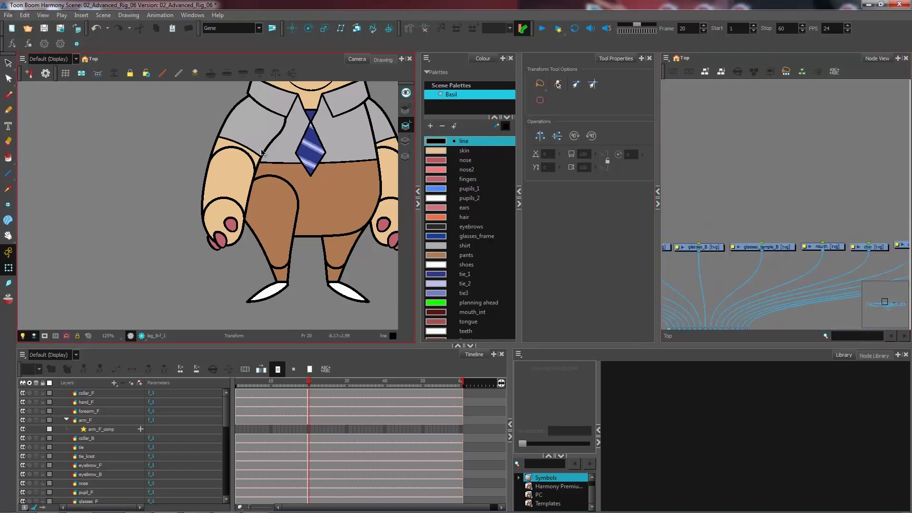
pyautogui.click(222, 223)
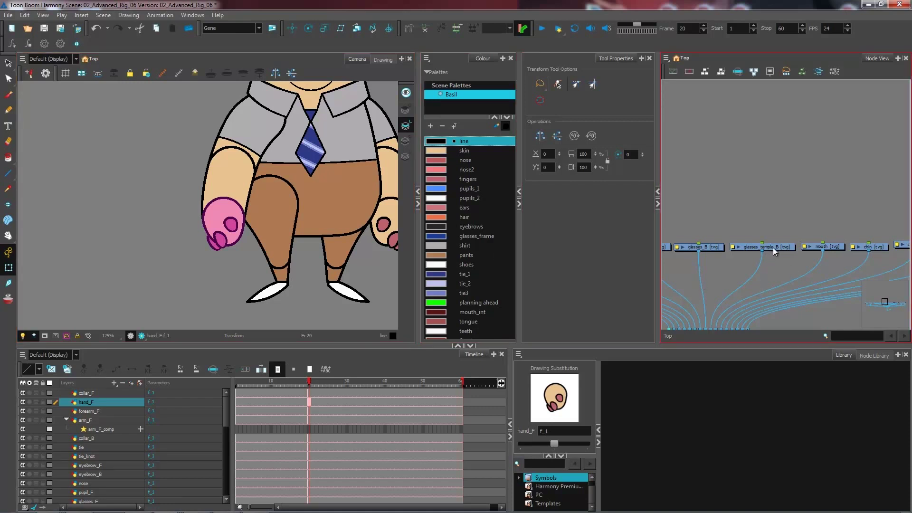
pyautogui.click(209, 172)
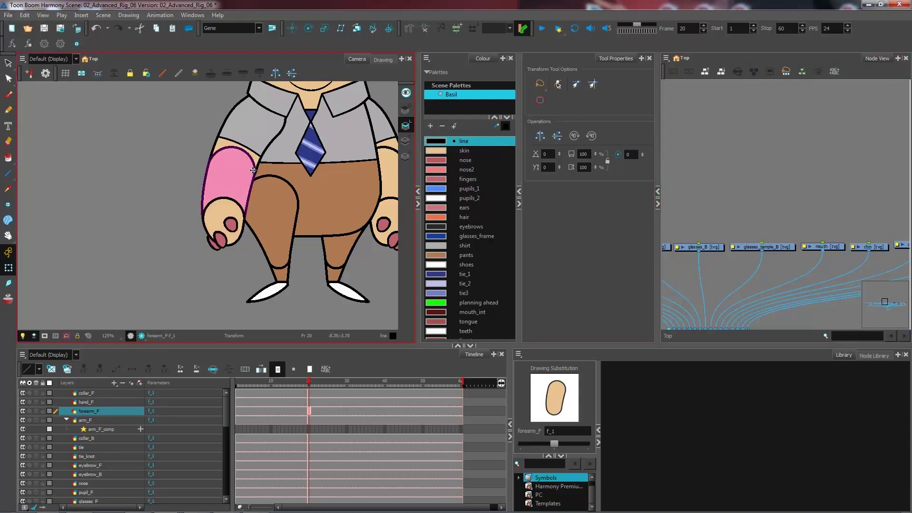
pyautogui.scroll(-2, 293, 201)
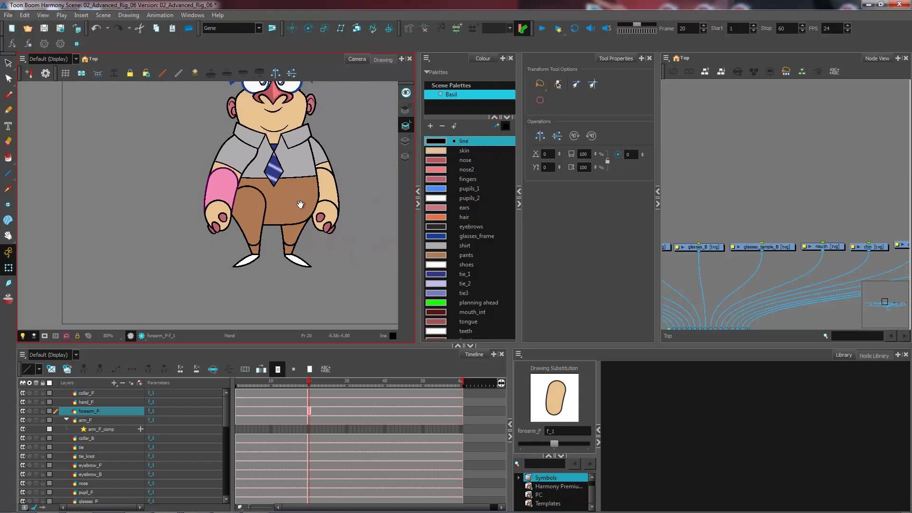
pyautogui.moveTo(292, 200); pyautogui.dragTo(292, 215)
pyautogui.click(715, 240)
pyautogui.scroll(-1, 757, 238)
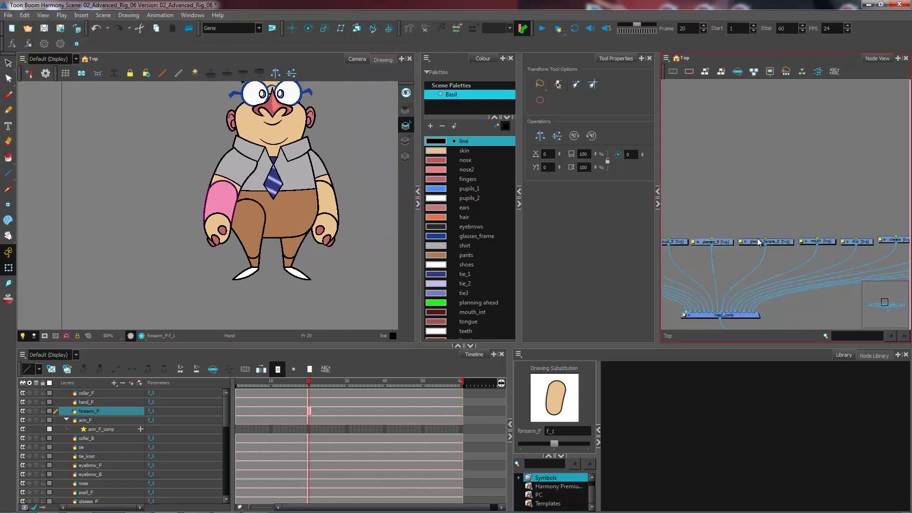
pyautogui.scroll(-1, 776, 238)
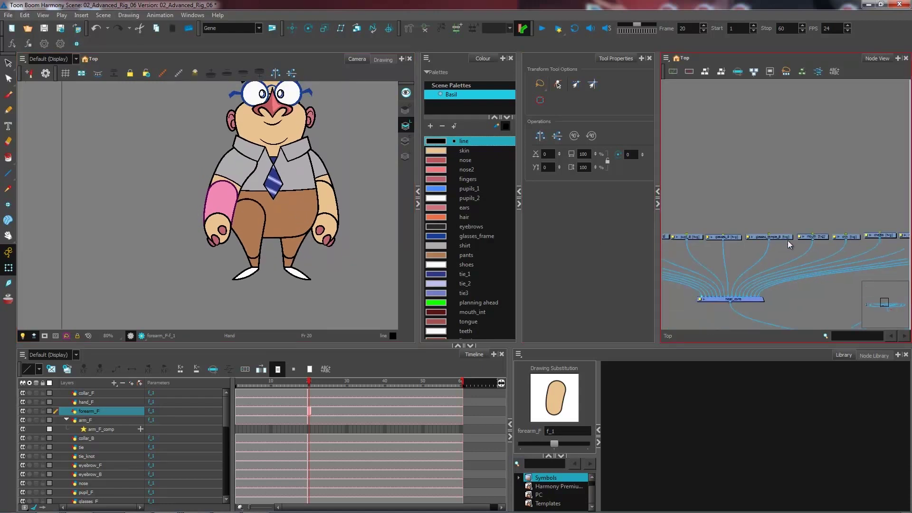
pyautogui.scroll(-1, 798, 242)
pyautogui.scroll(3, 691, 218)
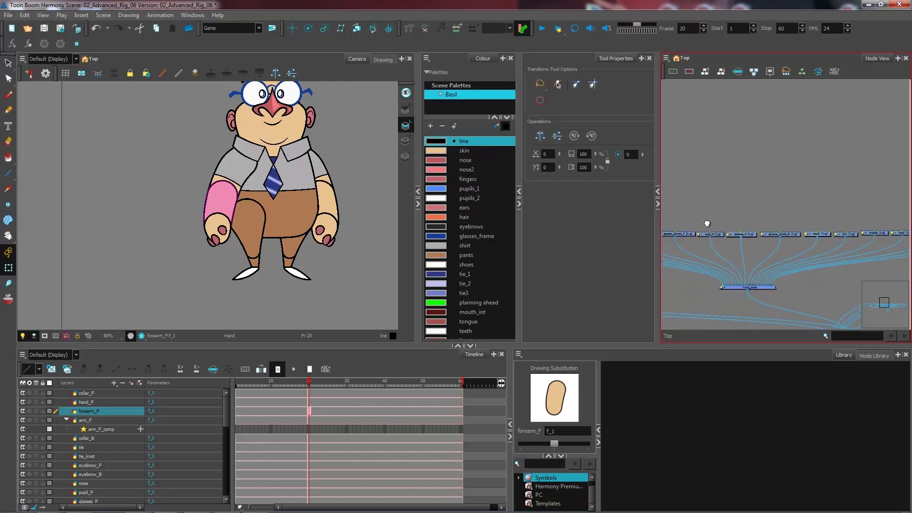
pyautogui.click(735, 248)
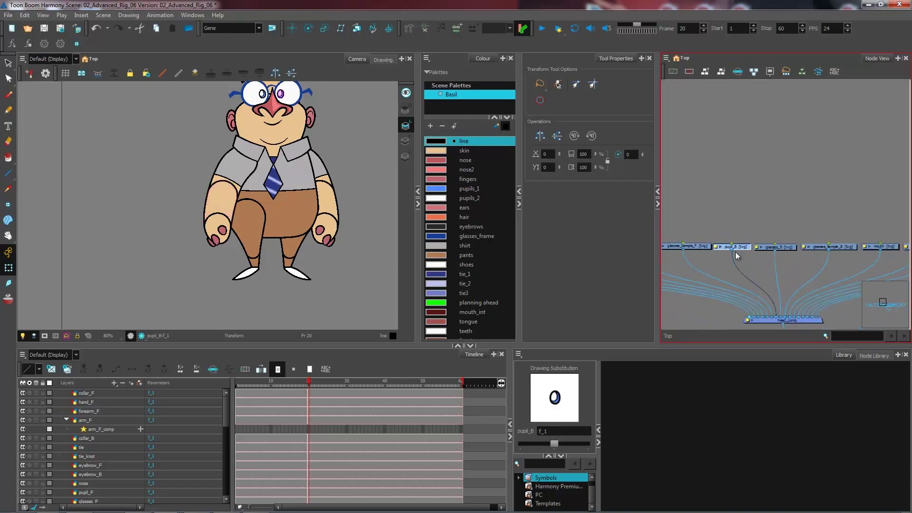
pyautogui.click(731, 252)
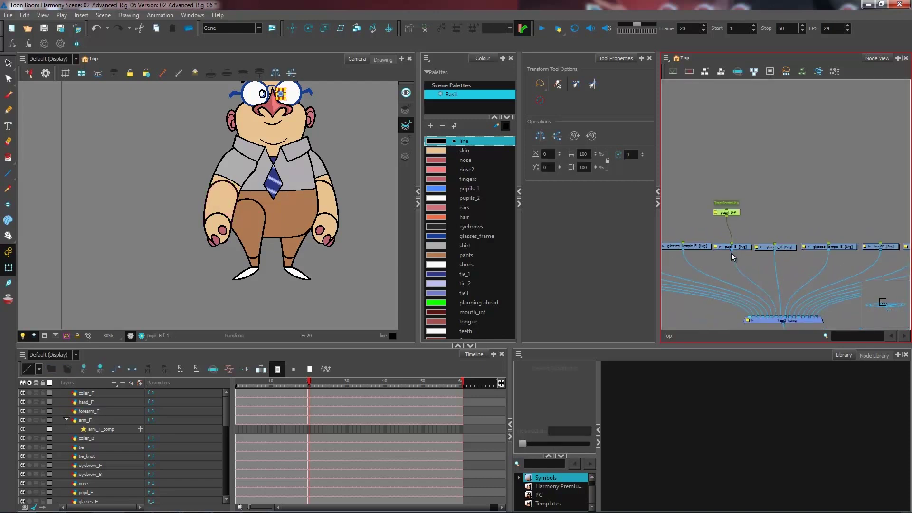
pyautogui.scroll(-1, 791, 218)
pyautogui.scroll(-3, 824, 234)
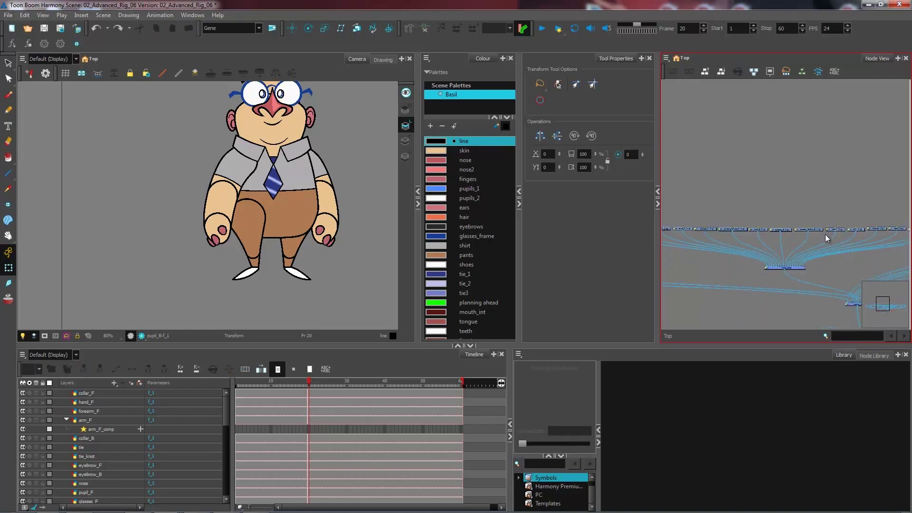
pyautogui.moveTo(713, 206); pyautogui.dragTo(760, 231)
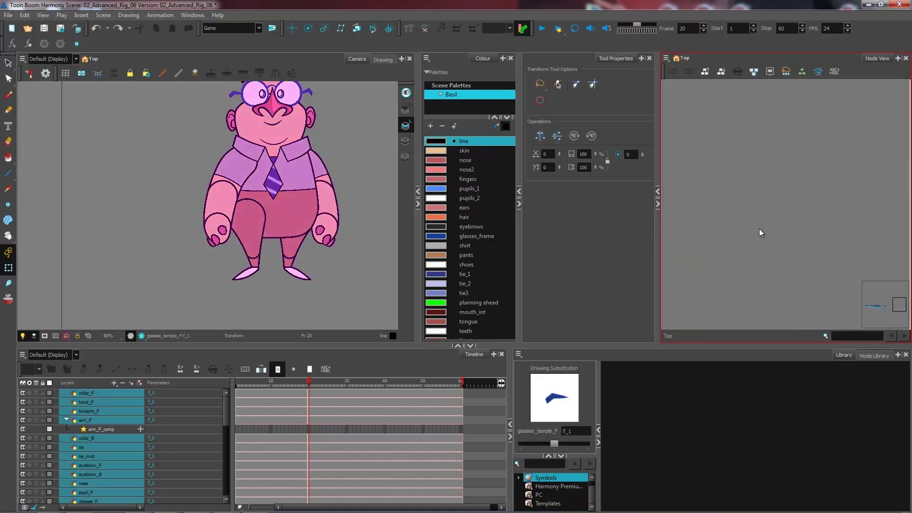
# Add a parent peg above each selected drawing layer with Add Peg to Selected.
pyautogui.scroll(-3, 784, 233)
pyautogui.scroll(3, 760, 233)
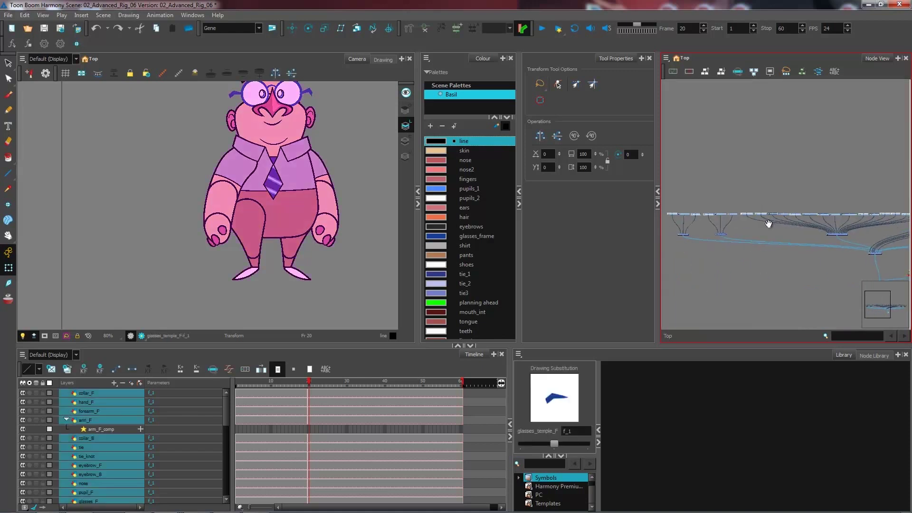
pyautogui.scroll(4, 741, 227)
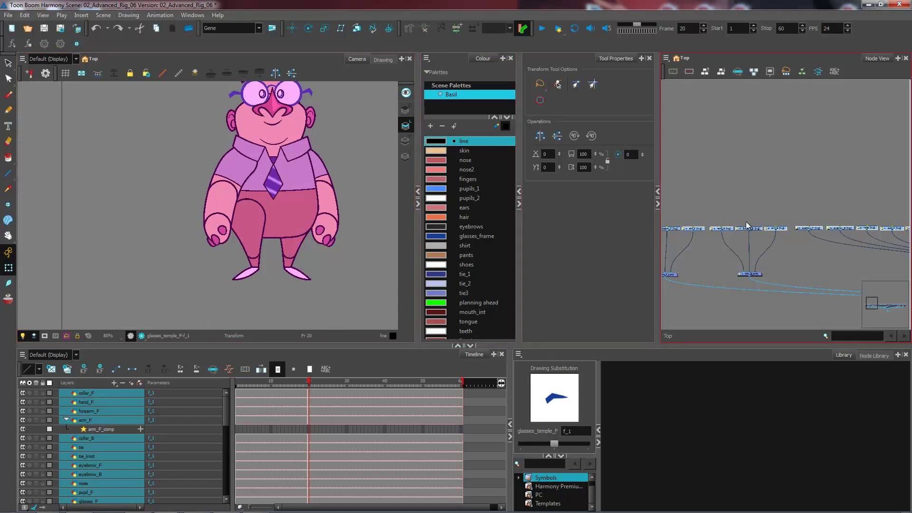
pyautogui.hotkey('ctrl', 'p')
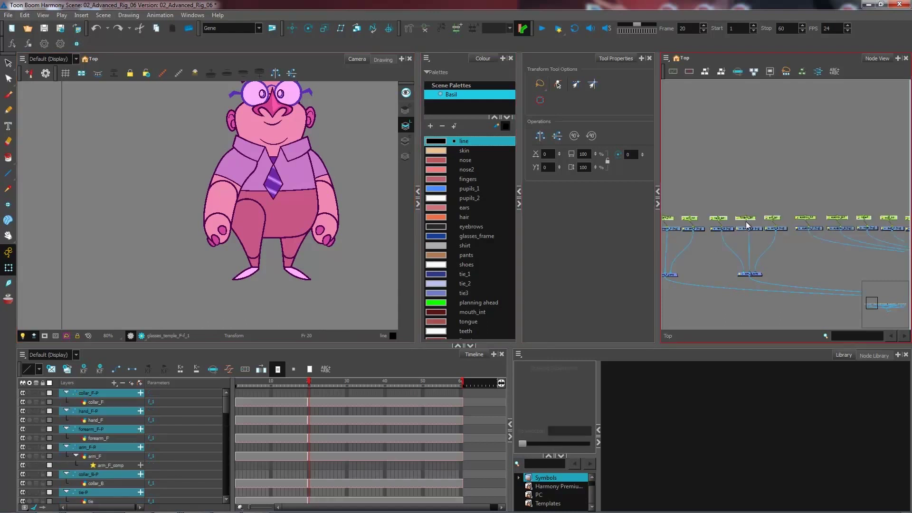
# Deselect, bring the hand, forearm and arm nodes into view, and select arm_F.
pyautogui.click(725, 187)
pyautogui.scroll(3, 758, 244)
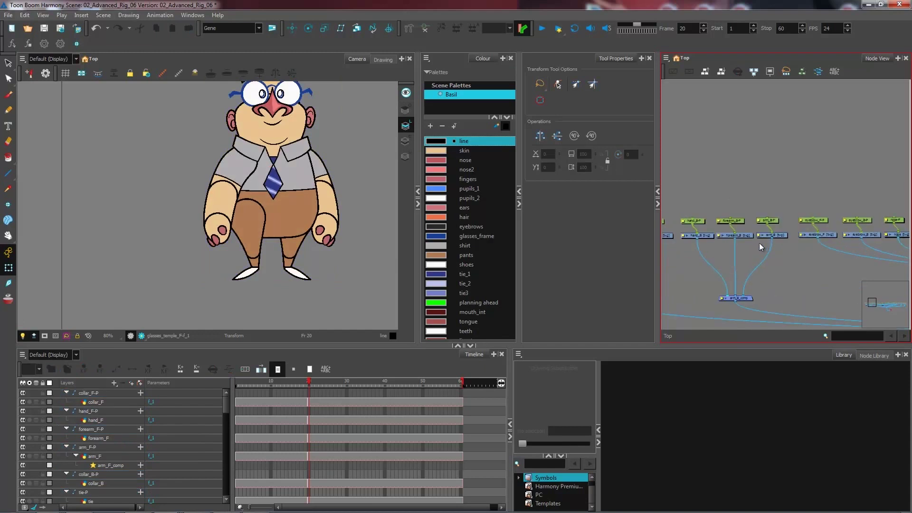
pyautogui.moveTo(768, 246); pyautogui.dragTo(836, 244)
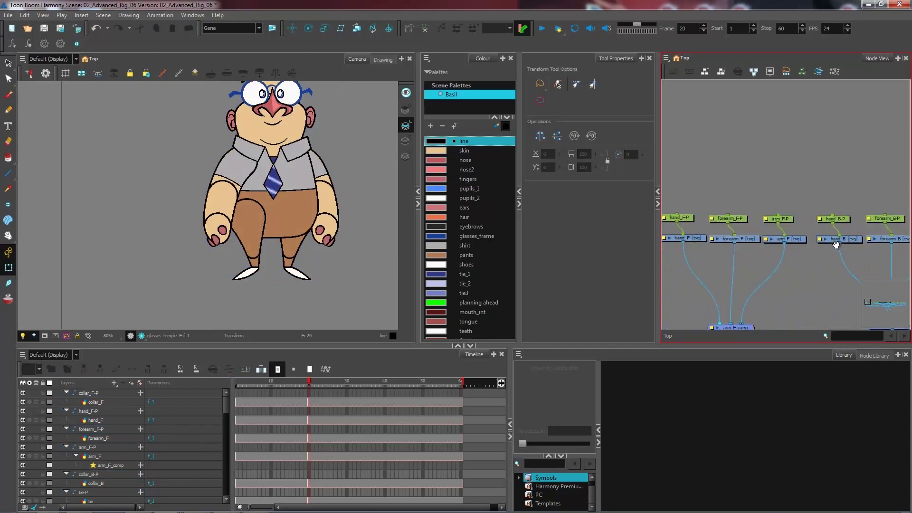
pyautogui.click(791, 240)
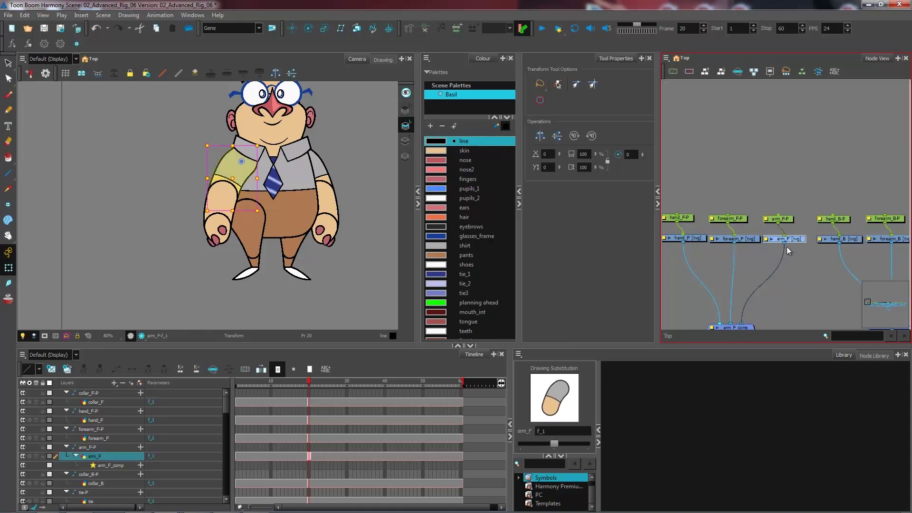
pyautogui.click(779, 195)
pyautogui.click(791, 219)
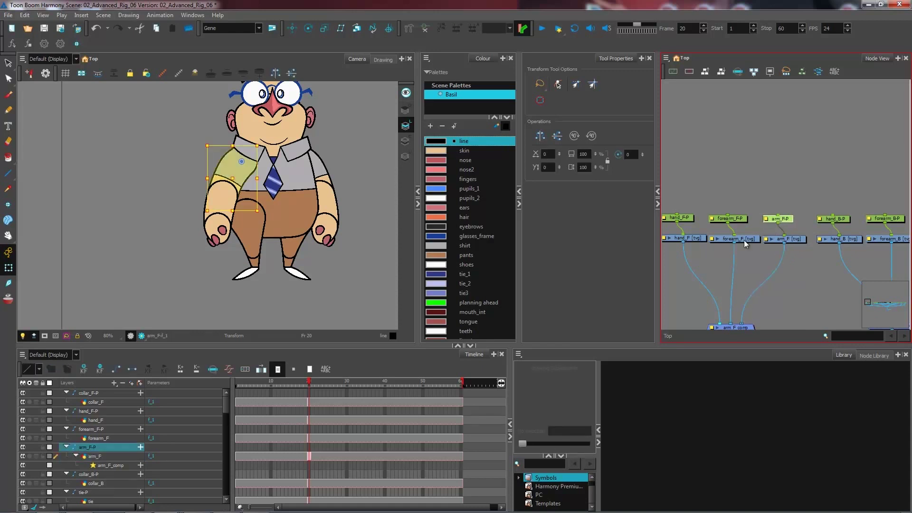
pyautogui.click(735, 217)
pyautogui.click(744, 187)
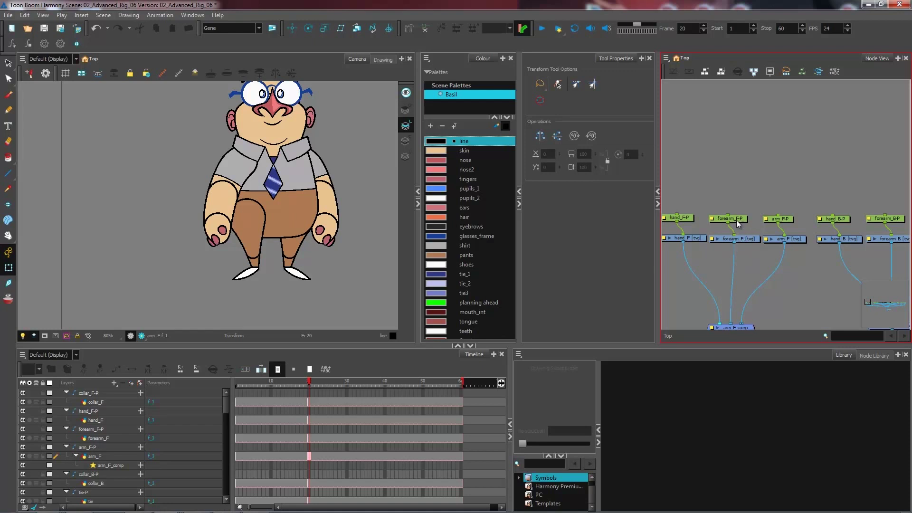
pyautogui.doubleClick(712, 238)
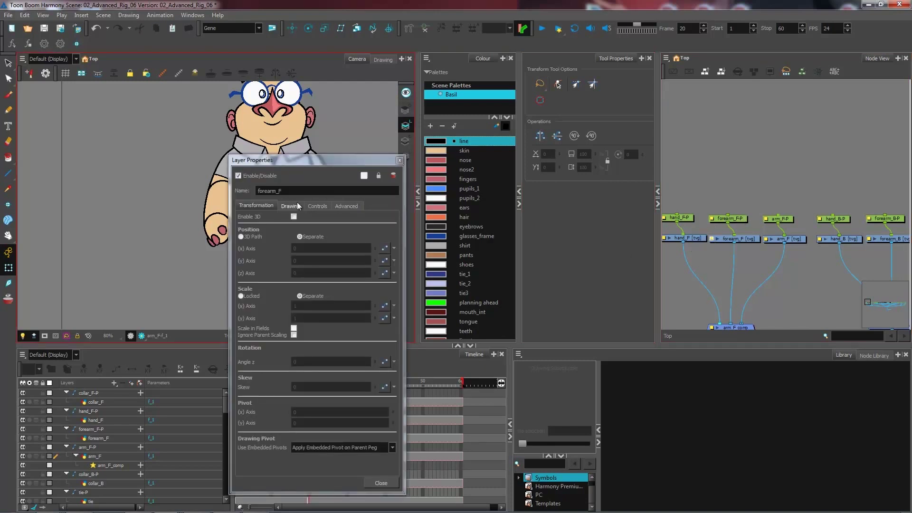
# Set forearm_F's Use Embedded Pivots to Apply Embedded Pivot on Drawing Layer and close its properties.
pyautogui.click(266, 206)
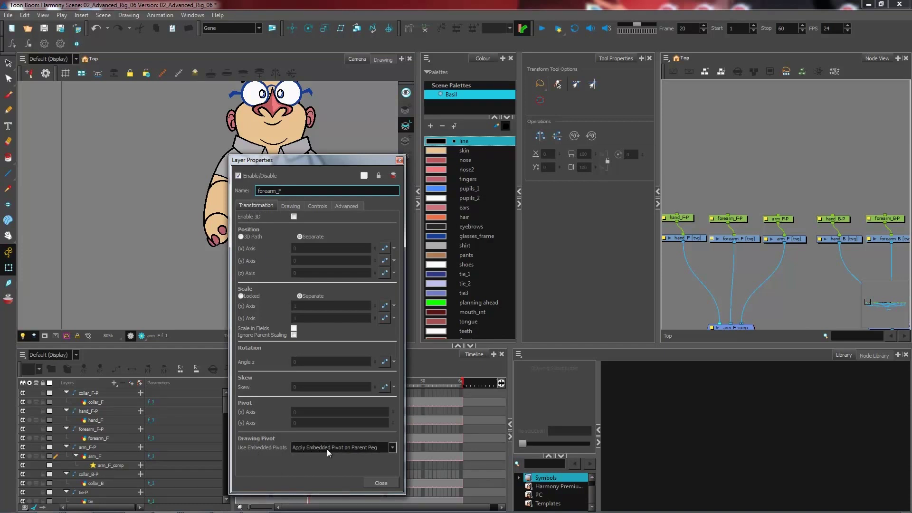
pyautogui.click(391, 447)
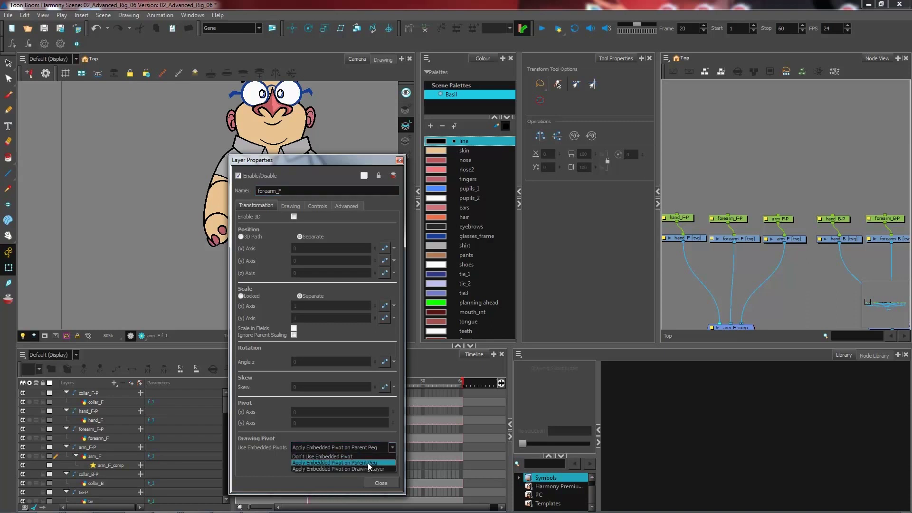
pyautogui.click(338, 469)
pyautogui.click(381, 483)
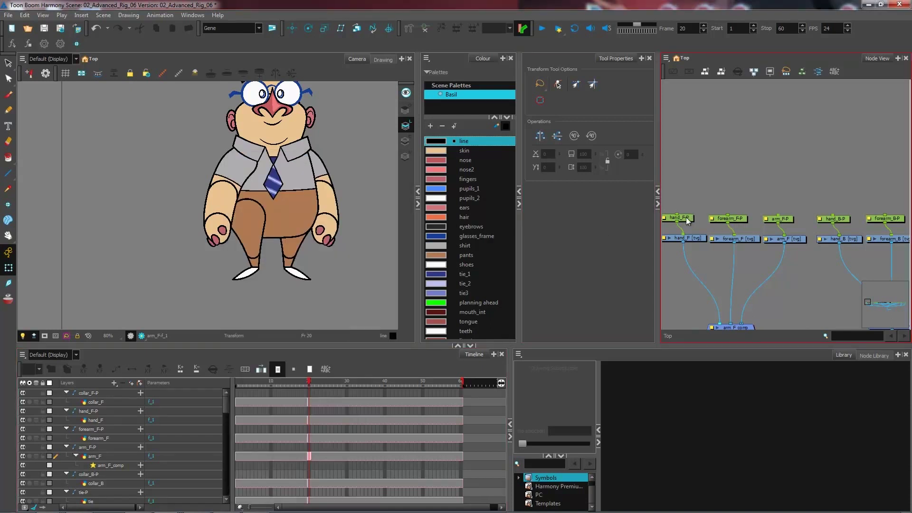
pyautogui.click(688, 217)
pyautogui.click(731, 218)
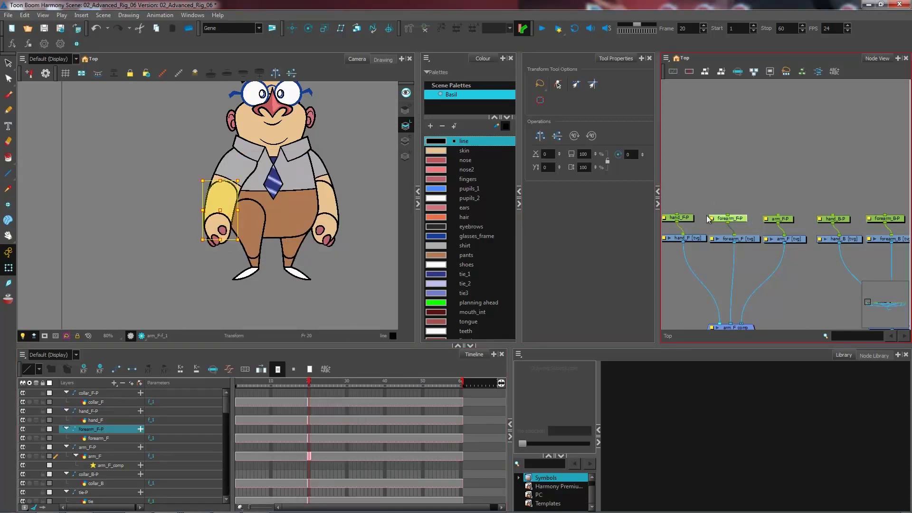
pyautogui.press('2')
pyautogui.press('2')
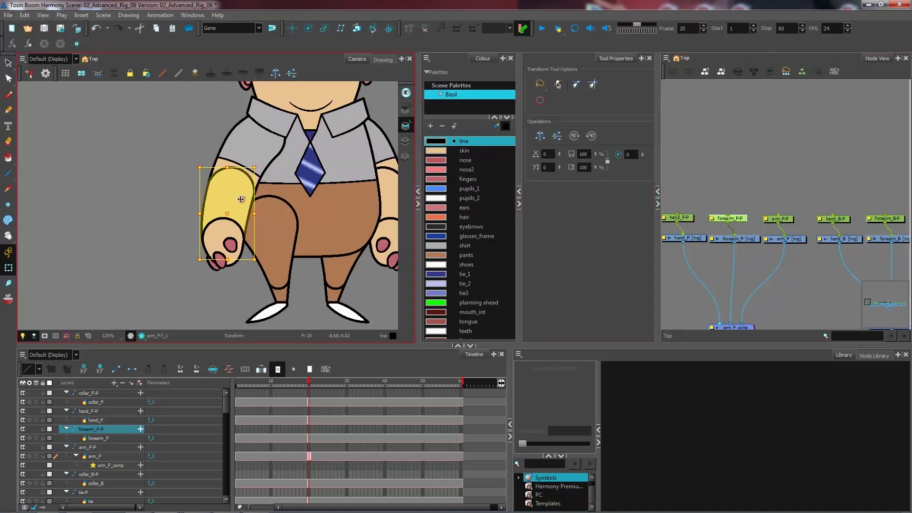
pyautogui.press('1')
pyautogui.press('1')
pyautogui.press('1')
pyautogui.press('1')
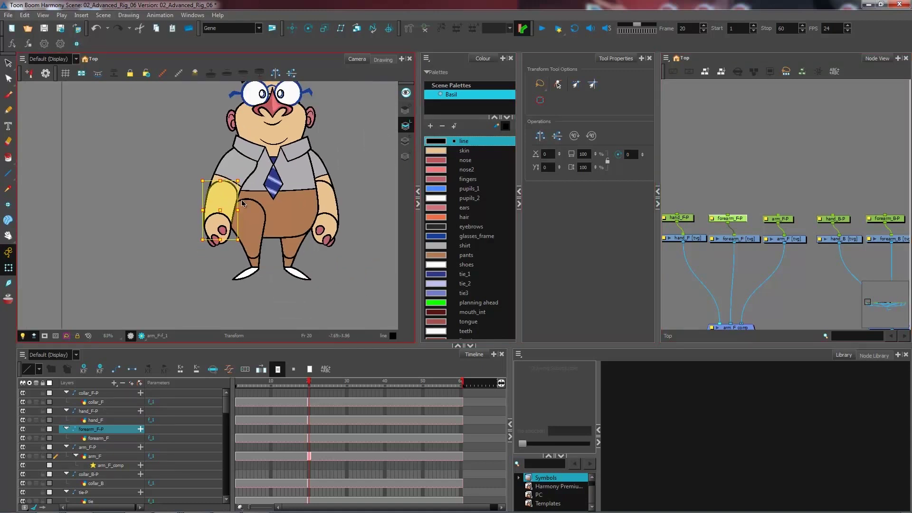
pyautogui.press('1')
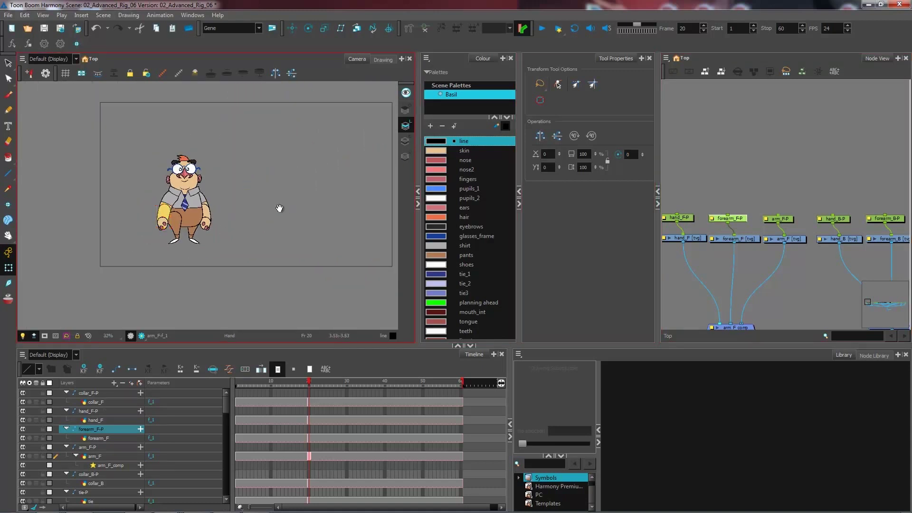
pyautogui.moveTo(279, 204); pyautogui.dragTo(235, 220)
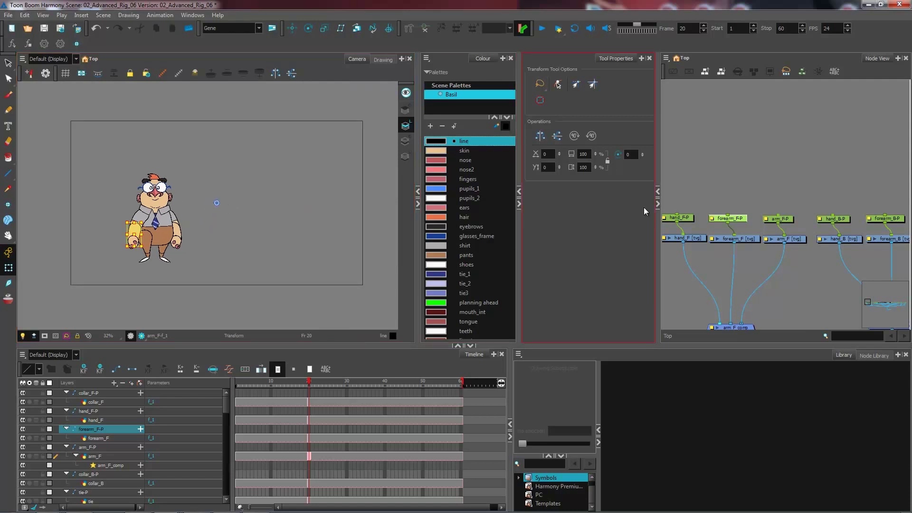
pyautogui.doubleClick(712, 238)
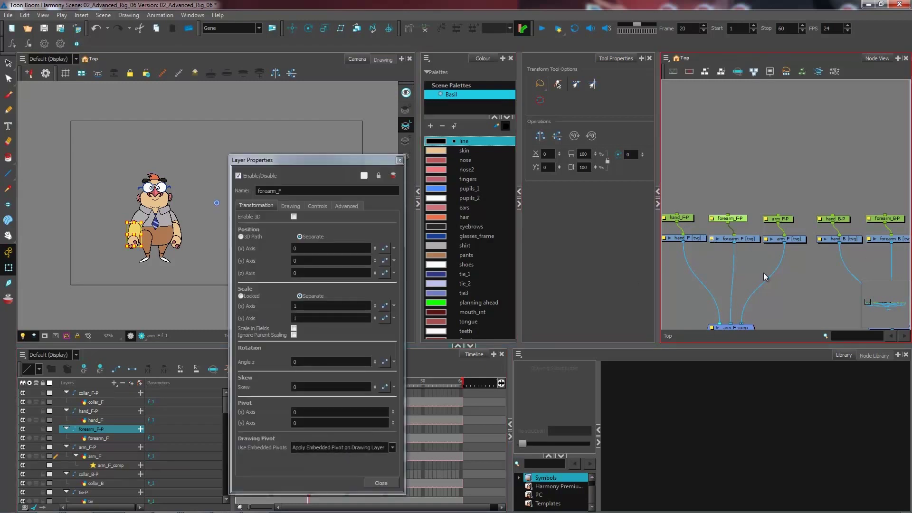
pyautogui.click(369, 449)
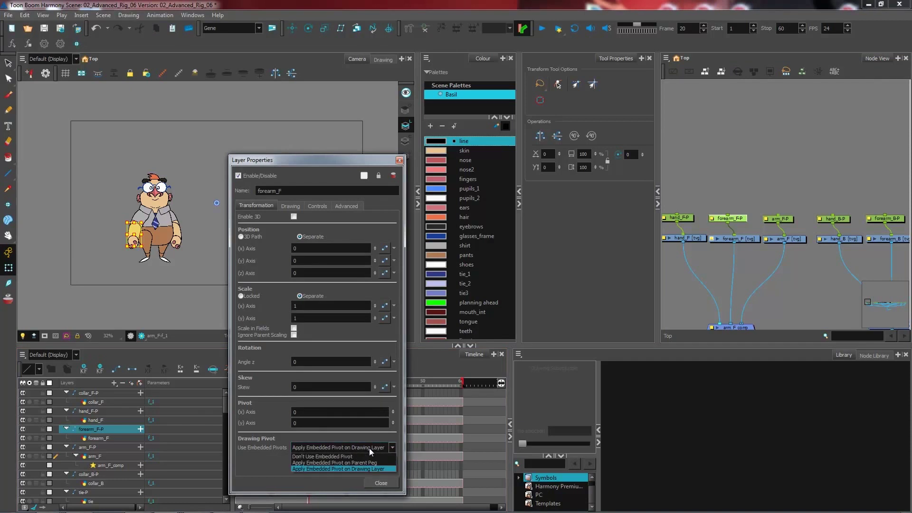
pyautogui.click(348, 465)
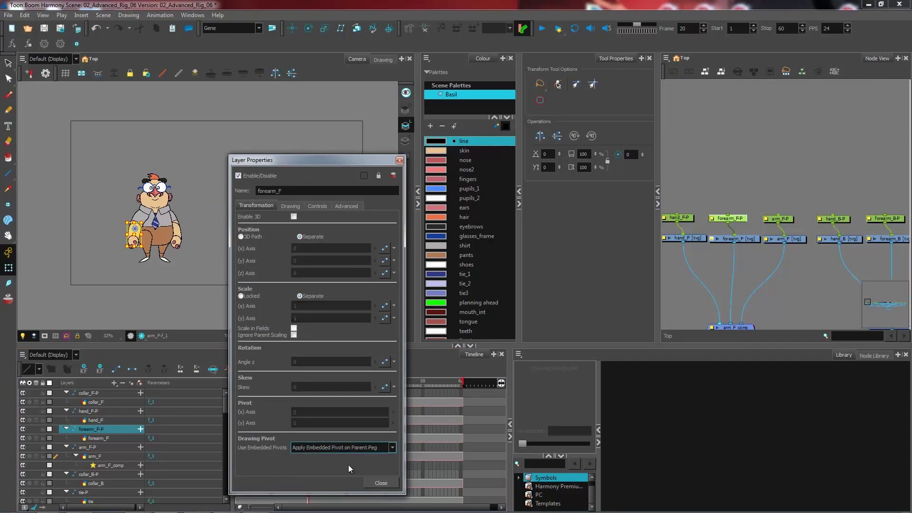
pyautogui.click(360, 448)
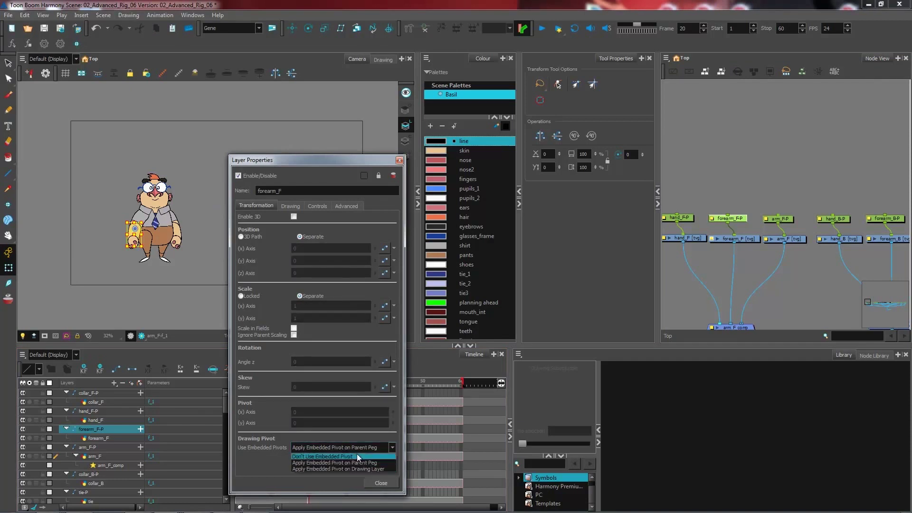
pyautogui.click(350, 467)
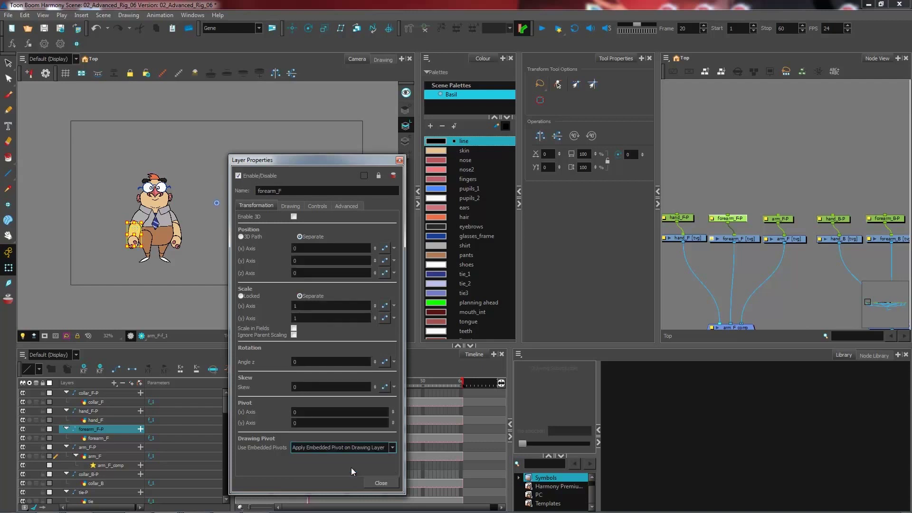
pyautogui.click(381, 483)
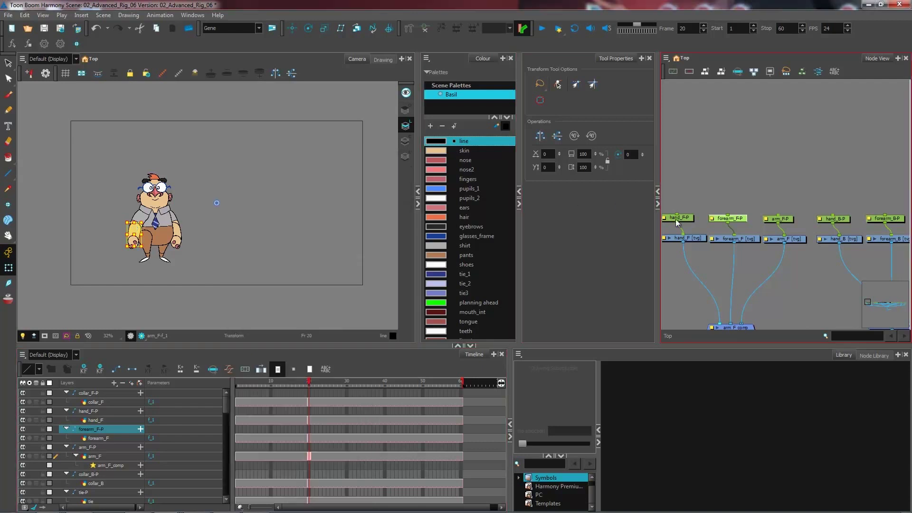
pyautogui.click(714, 272)
# Select all character layers and confirm Scripting is checked under Windows > Toolbars.
pyautogui.hotkey('ctrl', 'a')
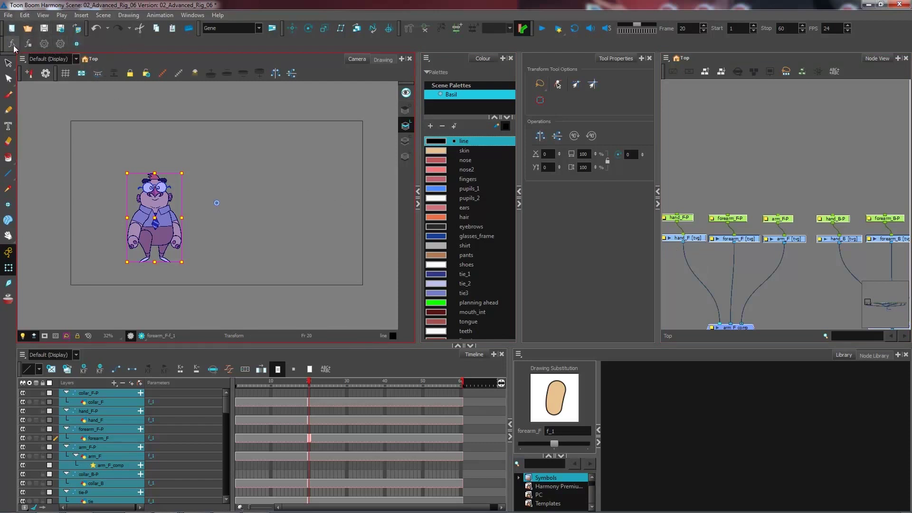
pyautogui.click(193, 15)
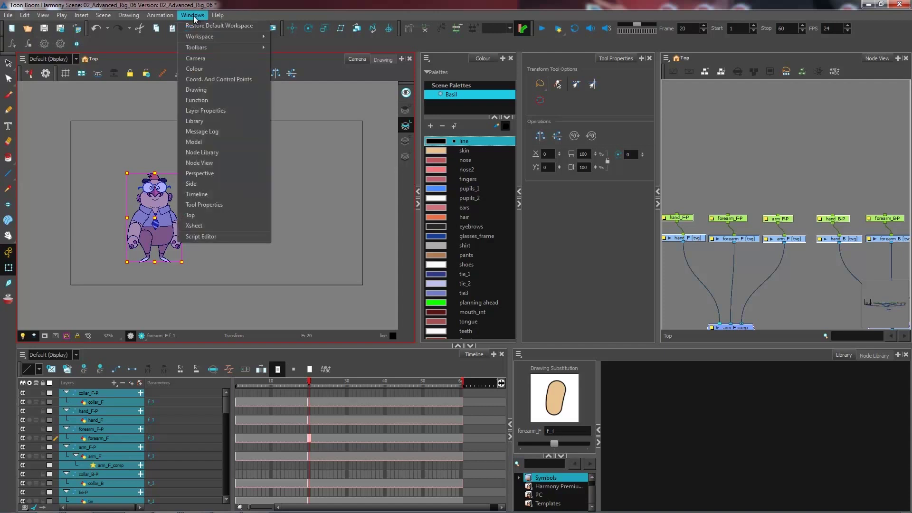
pyautogui.moveTo(202, 49)
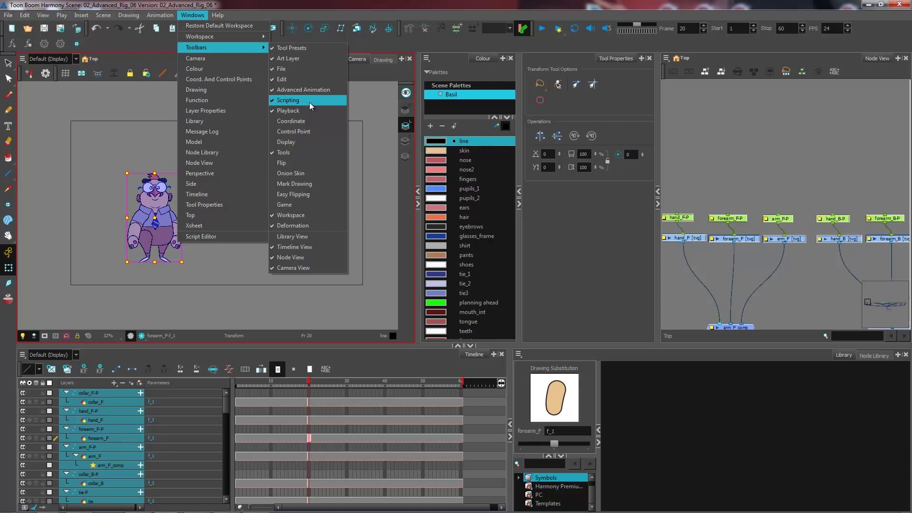
pyautogui.press('Escape')
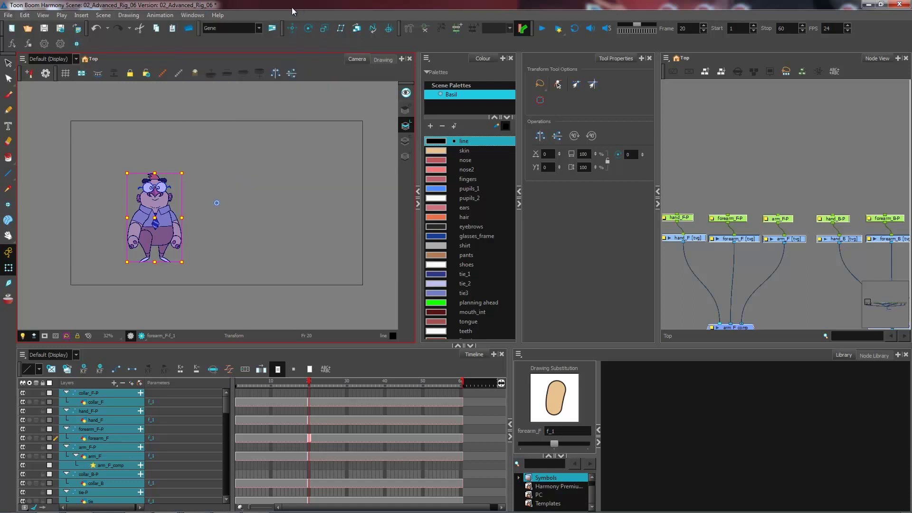
pyautogui.click(12, 43)
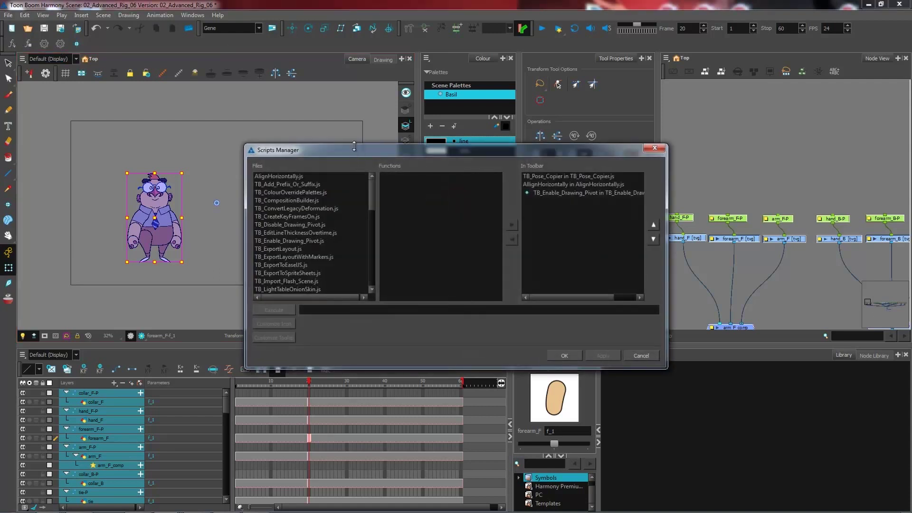
# Put the TB_Enable_Drawing_Pivot function from TB_Enable_Drawing_Pivot.js in the In Toolbar list and confirm.
pyautogui.moveTo(353, 146)
pyautogui.mouseDown()
pyautogui.moveTo(366, 90)
pyautogui.moveTo(355, 129)
pyautogui.mouseUp()
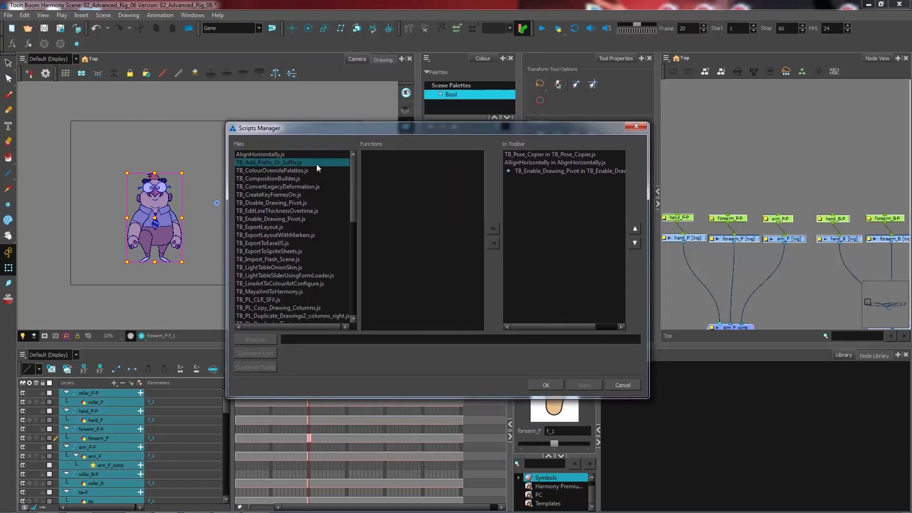
pyautogui.click(269, 171)
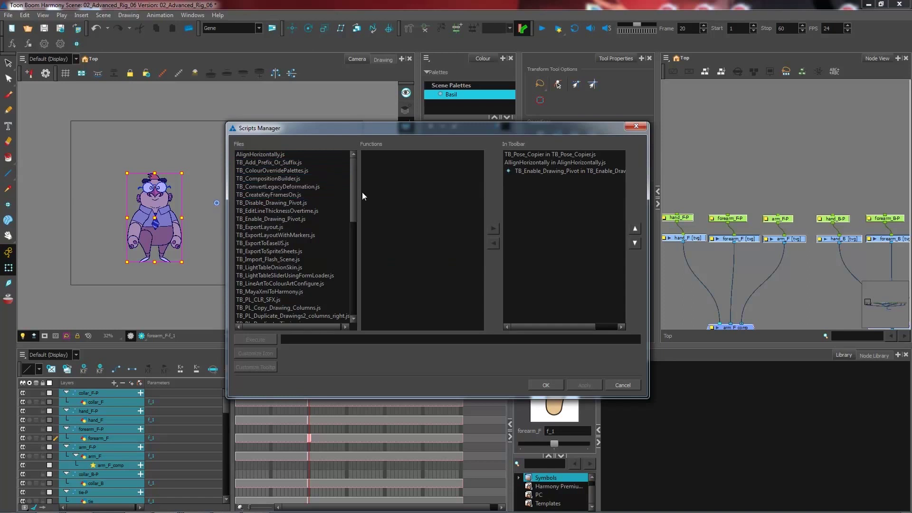
pyautogui.click(308, 219)
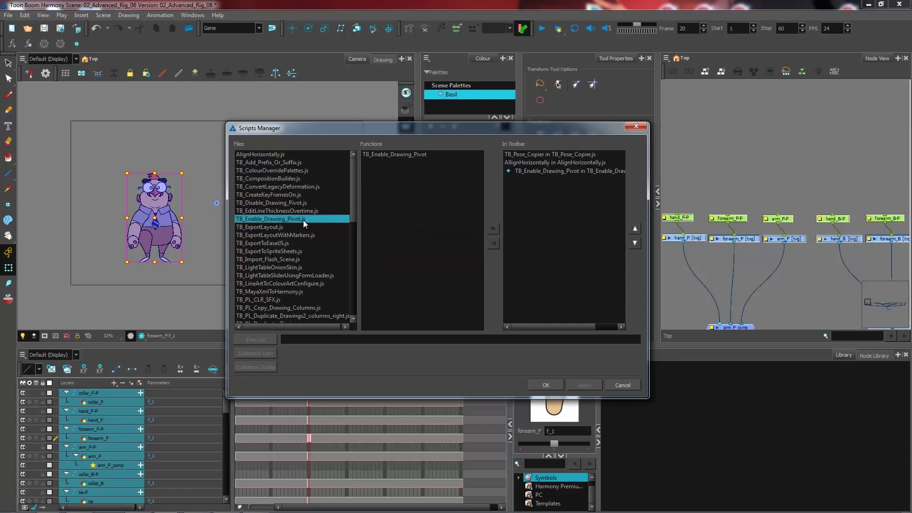
pyautogui.click(384, 155)
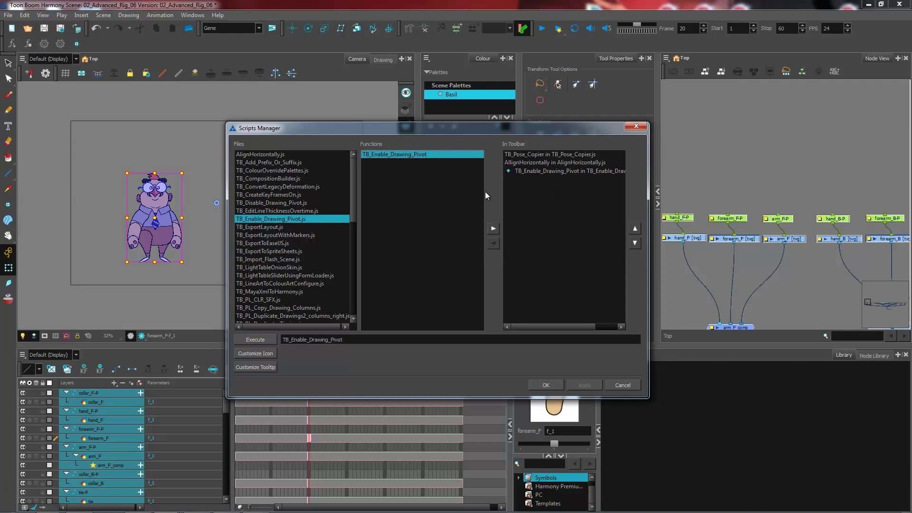
pyautogui.click(494, 229)
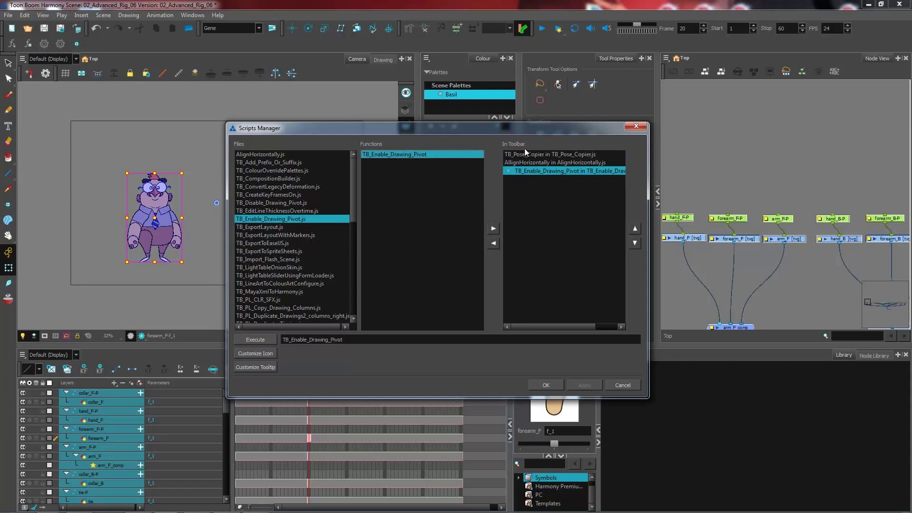
pyautogui.click(546, 385)
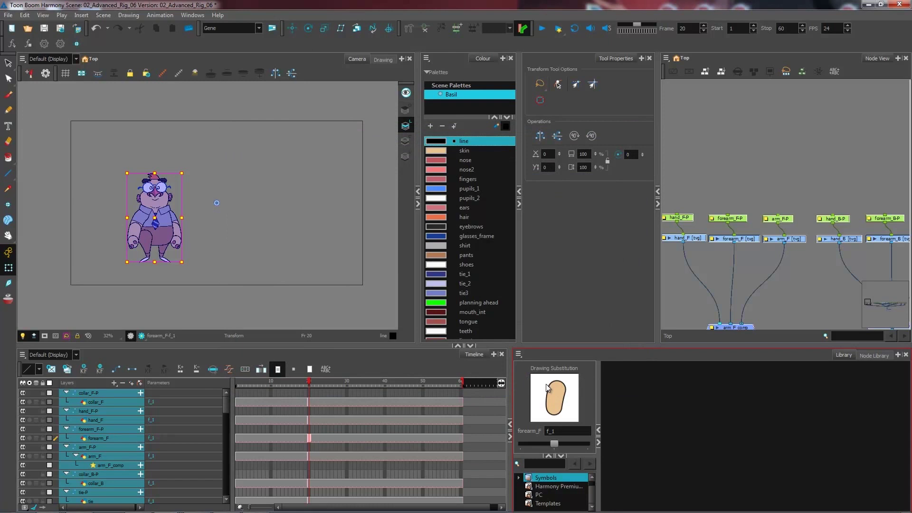
# Run TB_Enable_Drawing_Pivot on the selected rig layers, then deselect everything.
pyautogui.click(407, 161)
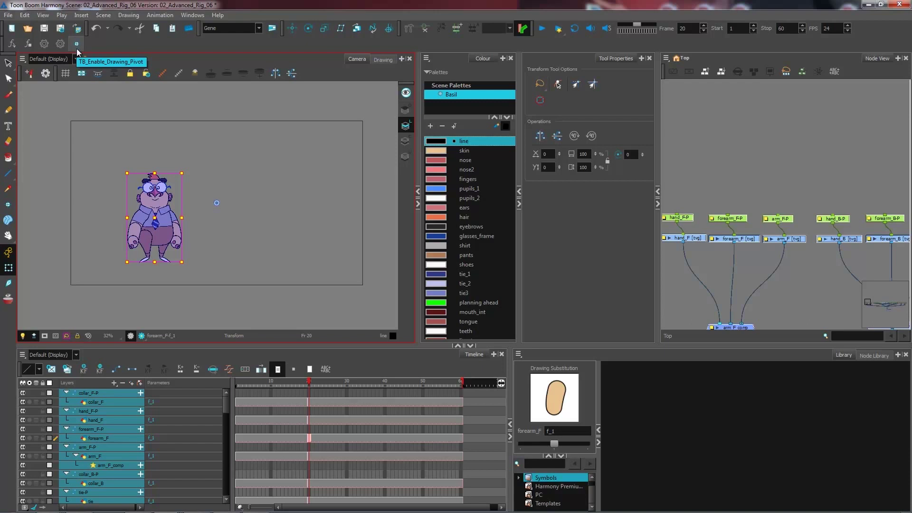
pyautogui.click(773, 278)
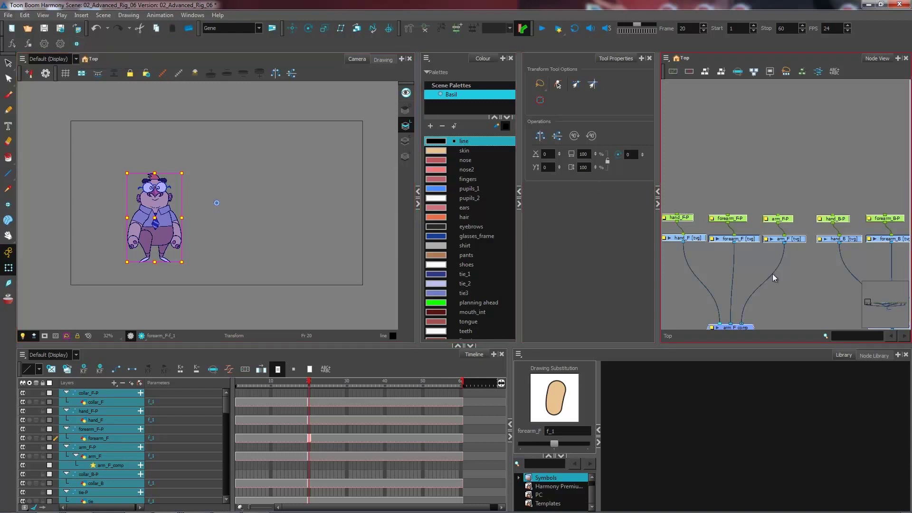
pyautogui.click(76, 45)
pyautogui.click(755, 256)
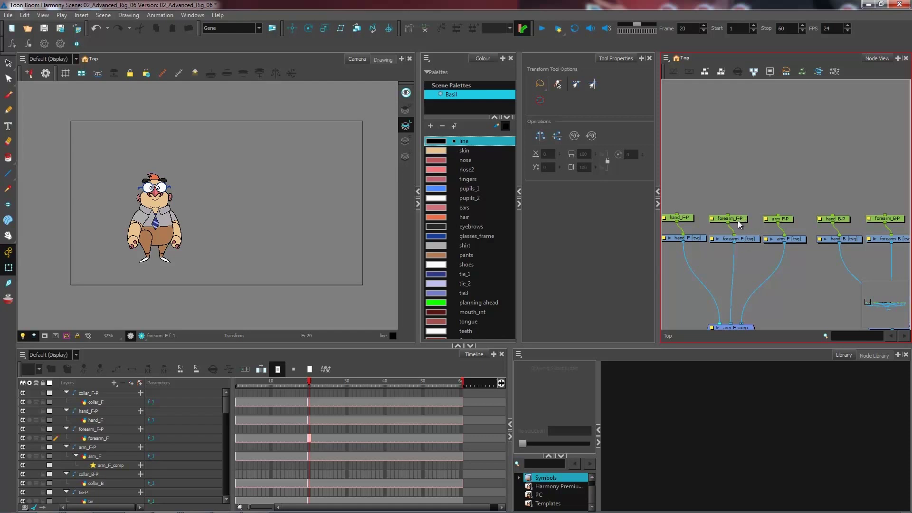
pyautogui.scroll(4, 218, 203)
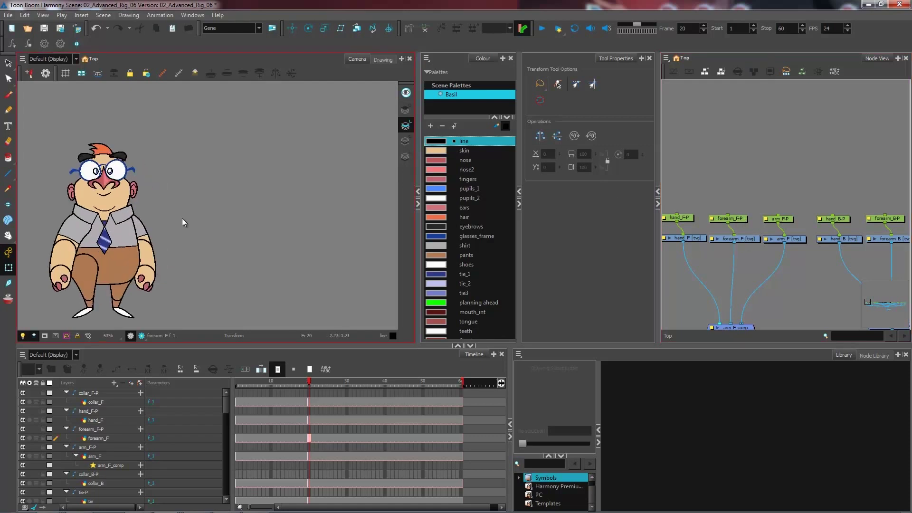
# Test-rotate forearm_F around its joint pivot, then undo the rotation.
pyautogui.moveTo(155, 246); pyautogui.dragTo(368, 206)
pyautogui.scroll(2, 369, 206)
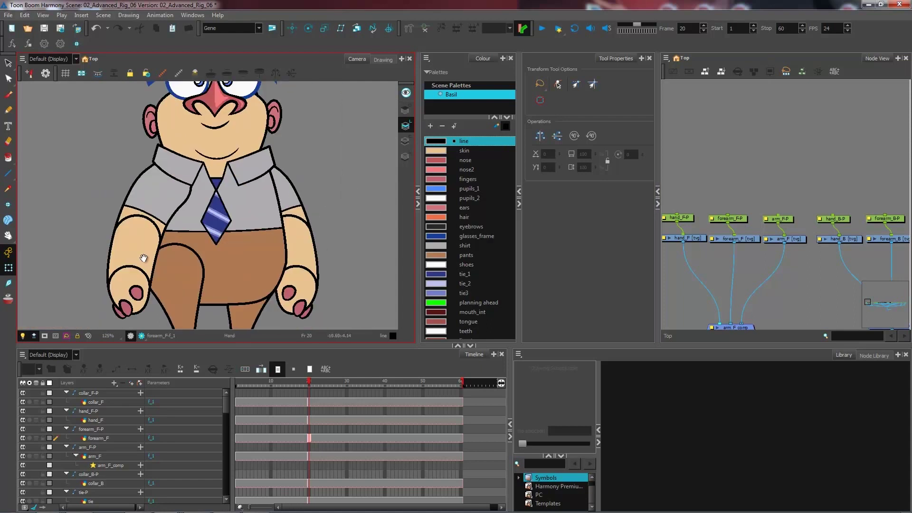
pyautogui.click(143, 243)
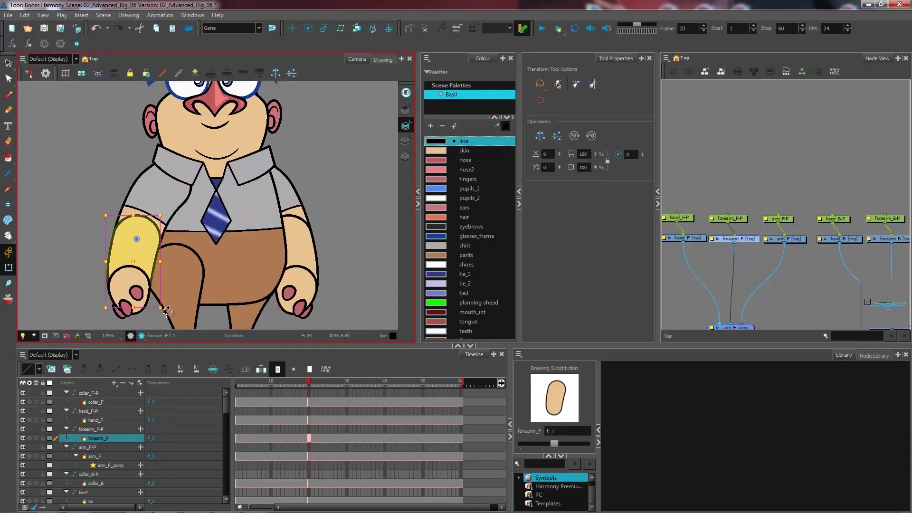
pyautogui.moveTo(168, 311); pyautogui.dragTo(256, 193)
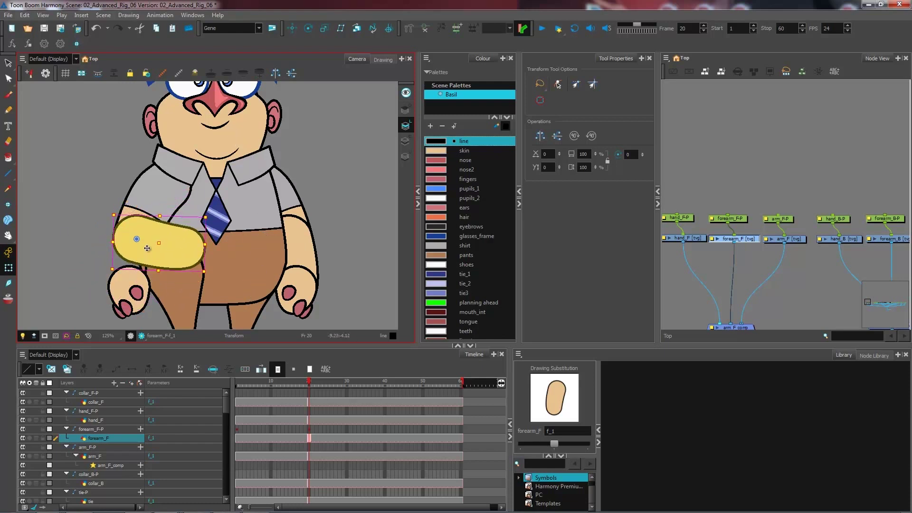
pyautogui.hotkey('ctrl', 'z')
# Test-rotate thigh_F, thigh_B and hand_B around their pivots, undoing each rotation.
pyautogui.click(177, 272)
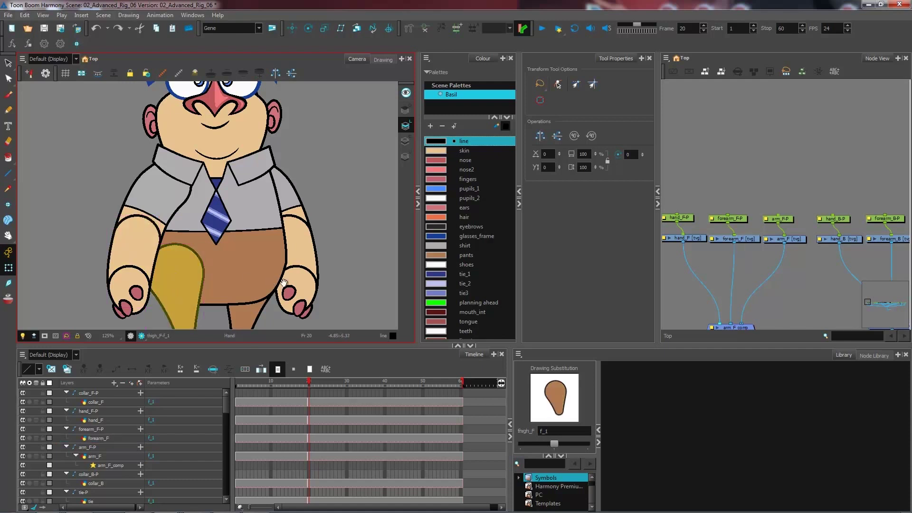
pyautogui.moveTo(283, 284); pyautogui.dragTo(269, 232)
pyautogui.moveTo(204, 289); pyautogui.dragTo(260, 261)
pyautogui.hotkey('ctrl', 'z')
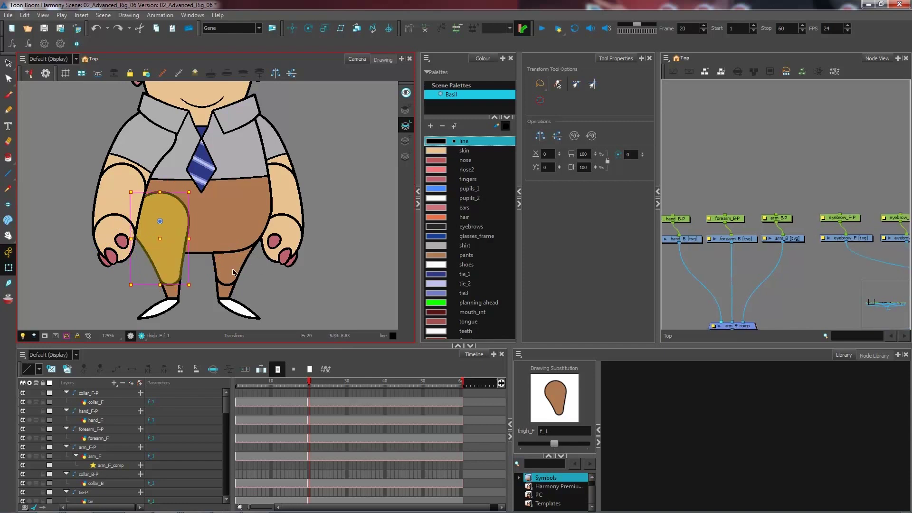
pyautogui.click(232, 272)
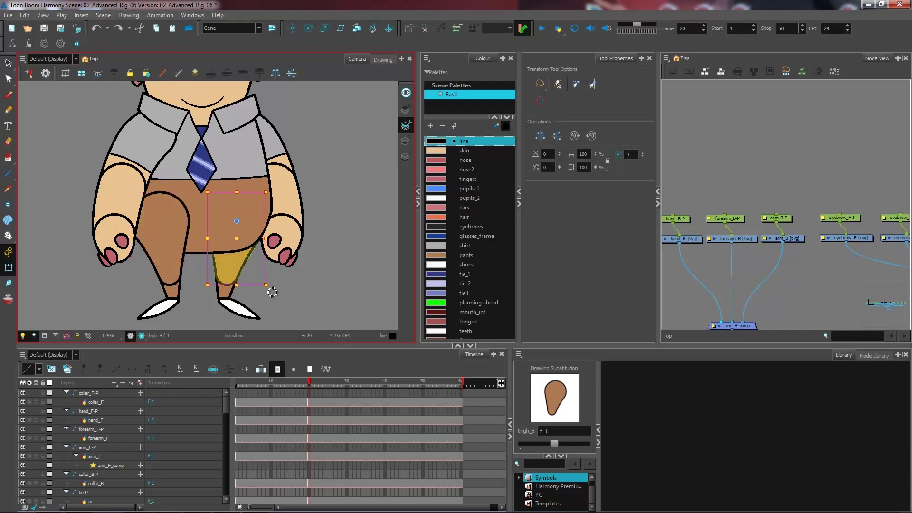
pyautogui.moveTo(275, 291)
pyautogui.mouseDown()
pyautogui.moveTo(369, 218)
pyautogui.moveTo(396, 177)
pyautogui.moveTo(280, 294)
pyautogui.moveTo(240, 297)
pyautogui.moveTo(357, 246)
pyautogui.moveTo(310, 279)
pyautogui.mouseUp()
pyautogui.hotkey('ctrl', 'z')
pyautogui.click(294, 247)
pyautogui.hotkey('ctrl', 'z')
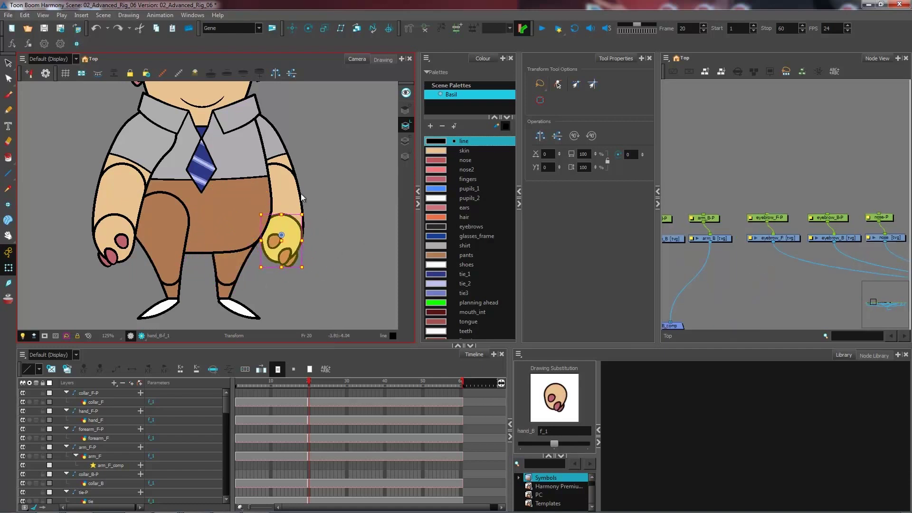